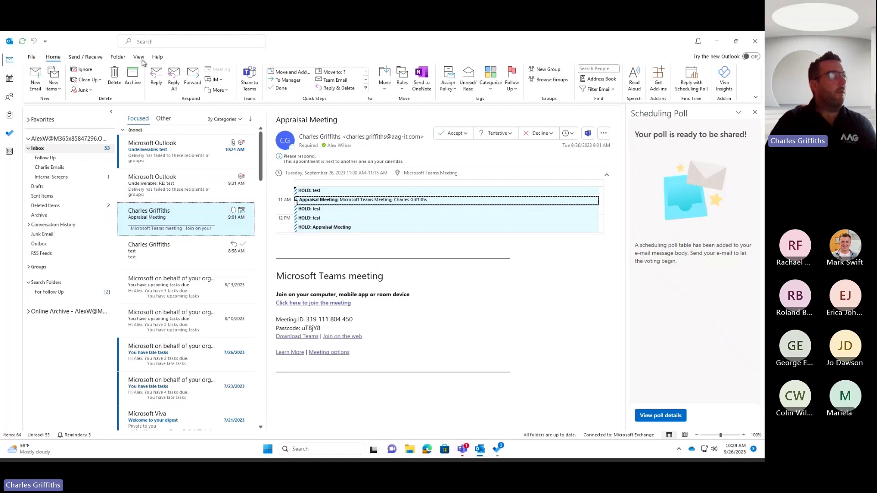
Open the Advanced View Settings for the inbox's Compact view from the View tab.
{"action": "left_click", "coordinate": [139, 58]}
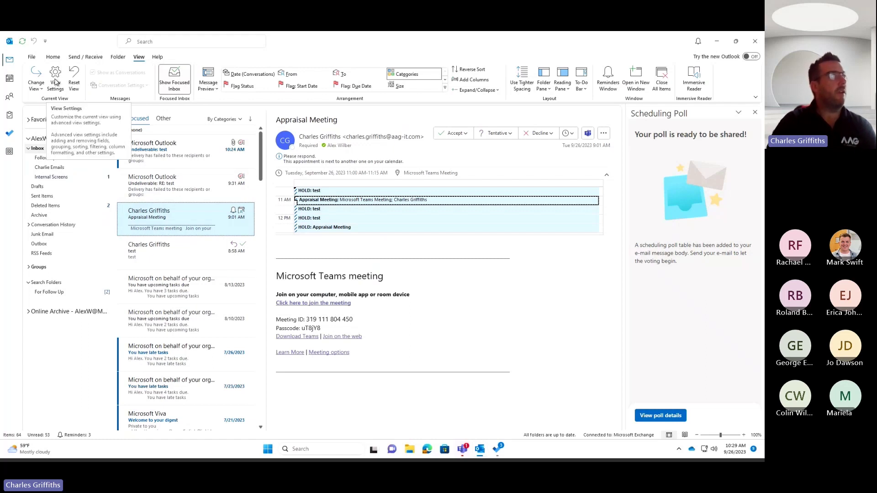
{"action": "left_click", "coordinate": [55, 82]}
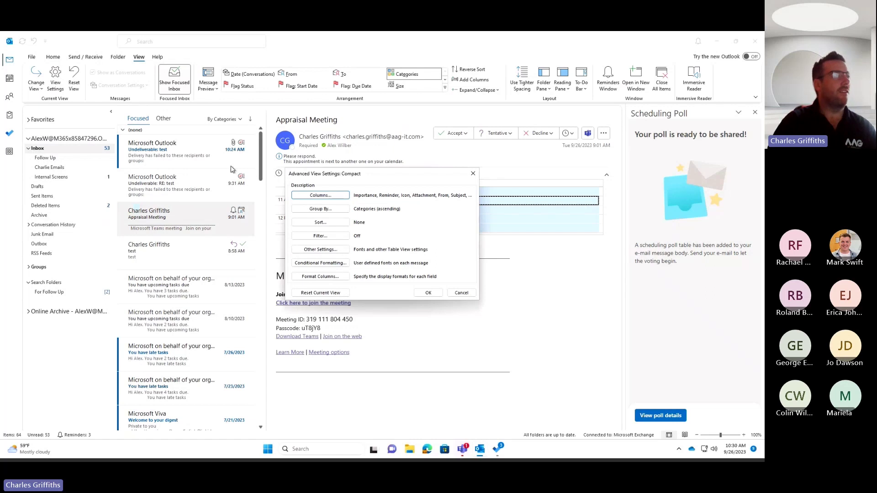
Add a new conditional formatting rule named 'Messages from' plus the sender's name.
{"action": "left_click", "coordinate": [331, 263]}
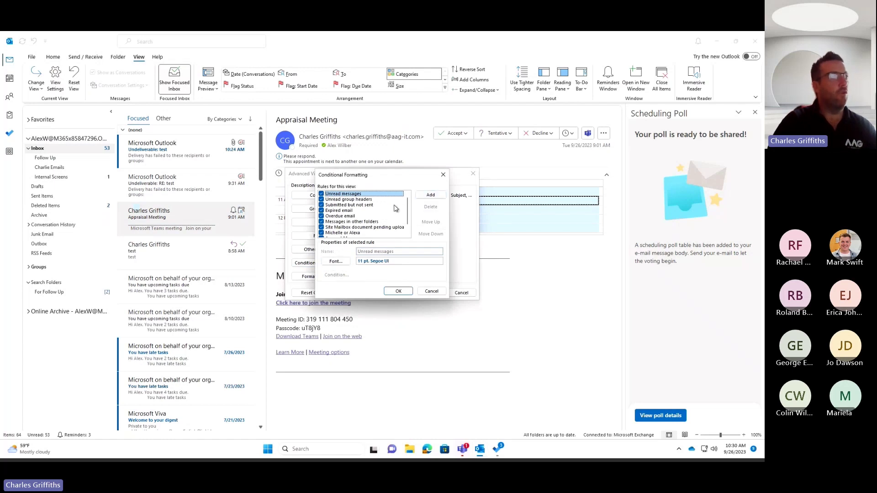
{"action": "left_click", "coordinate": [429, 199]}
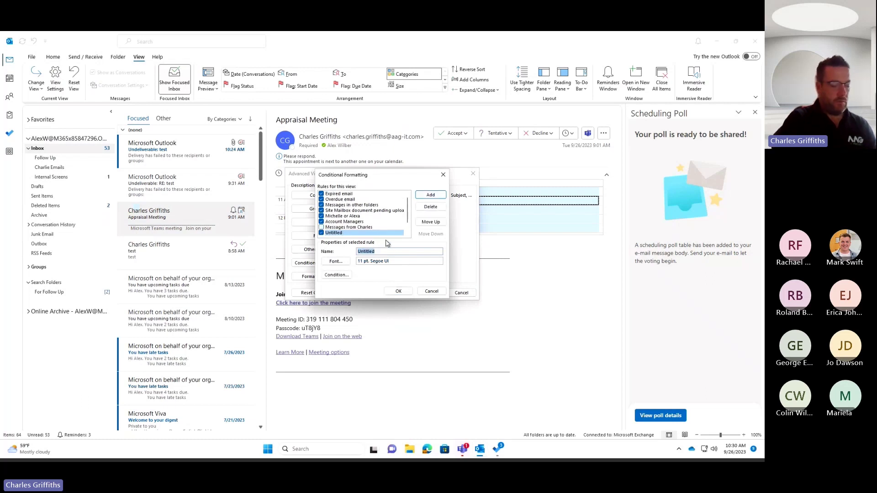
{"action": "type", "text": "Messages"}
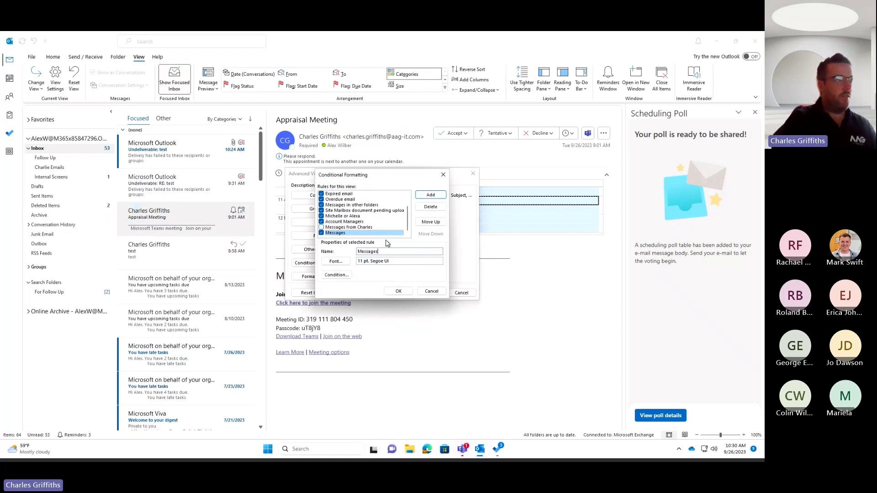
{"action": "type", "text": " fom charlie"}
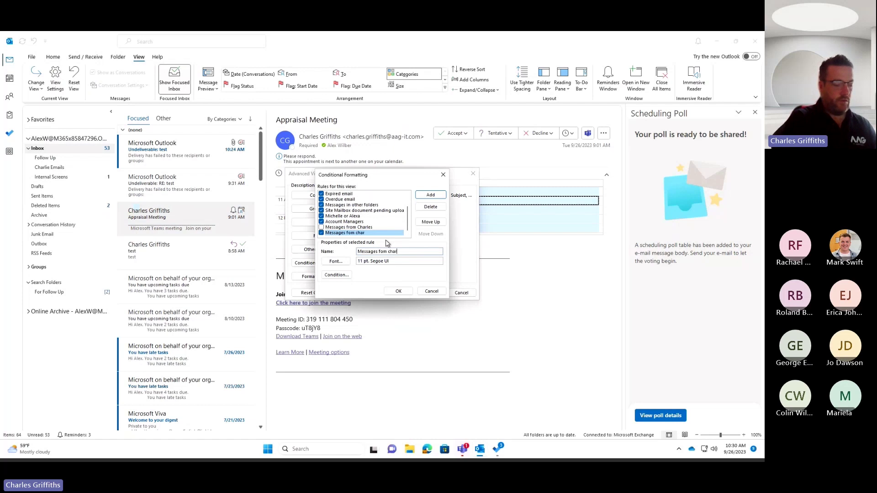
Give the rule a red font in the Big (14 pt) size.
{"action": "left_click", "coordinate": [341, 263]}
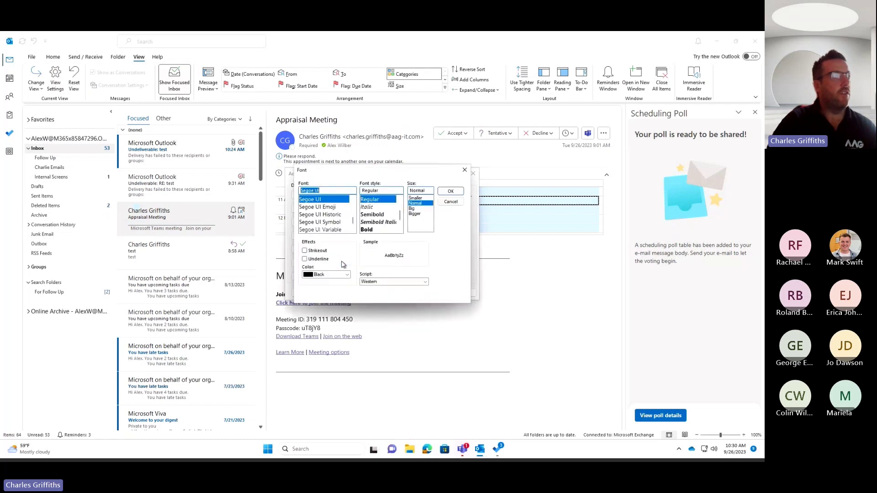
{"action": "left_click", "coordinate": [347, 275]}
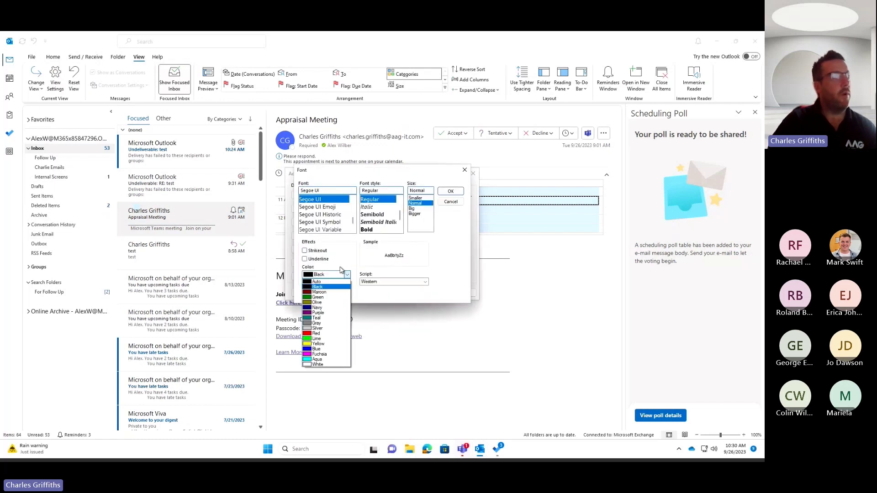
{"action": "left_click", "coordinate": [314, 333]}
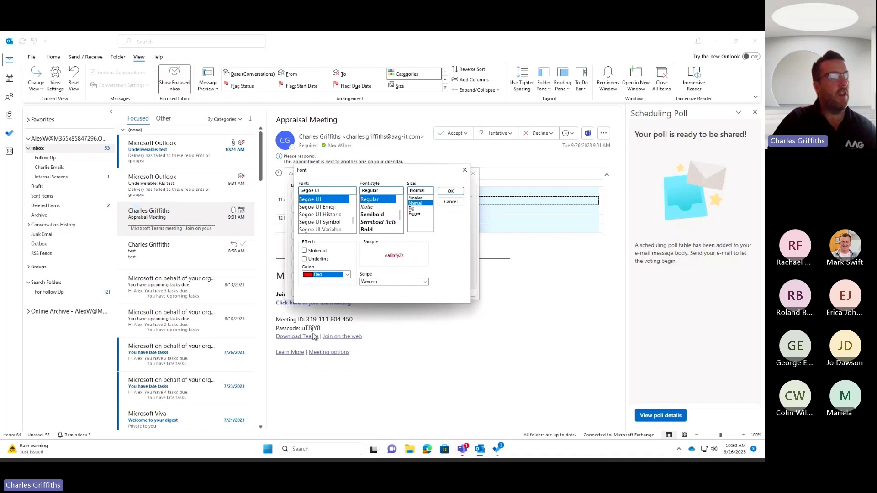
{"action": "left_click", "coordinate": [413, 209]}
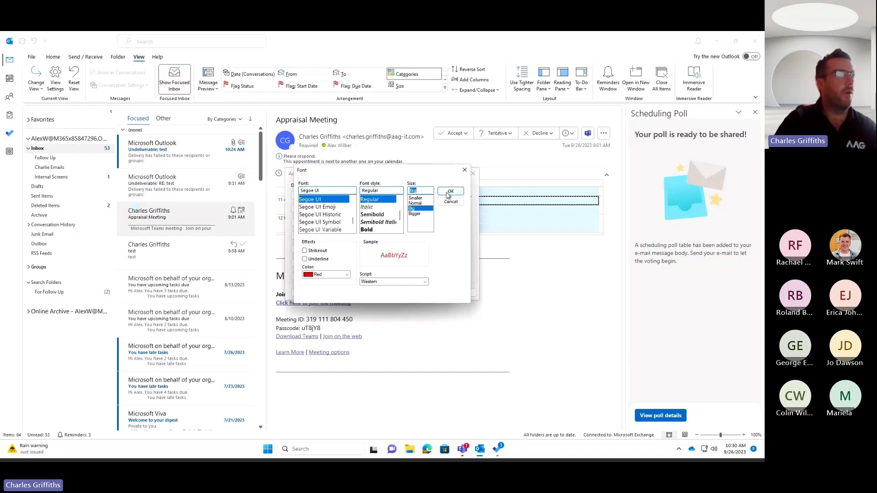
{"action": "left_click", "coordinate": [449, 192]}
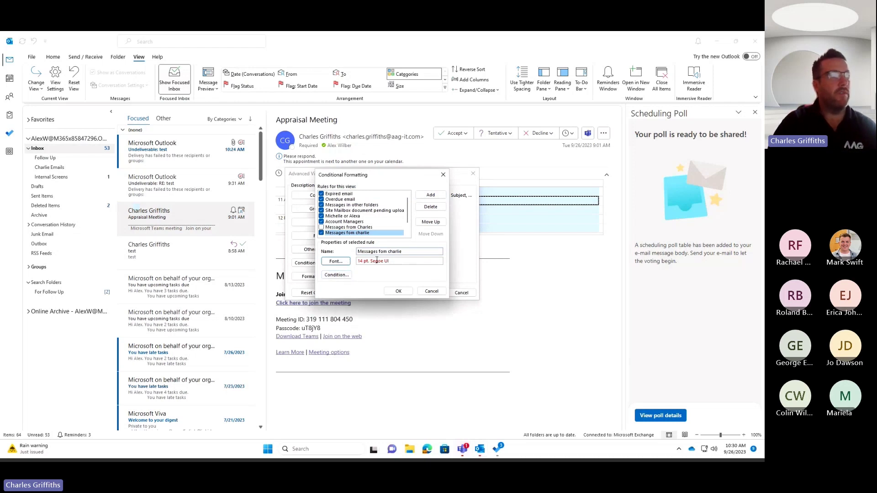
Set the rule's condition to messages from the sender's e-mail address, then recheck it.
{"action": "left_click", "coordinate": [341, 276]}
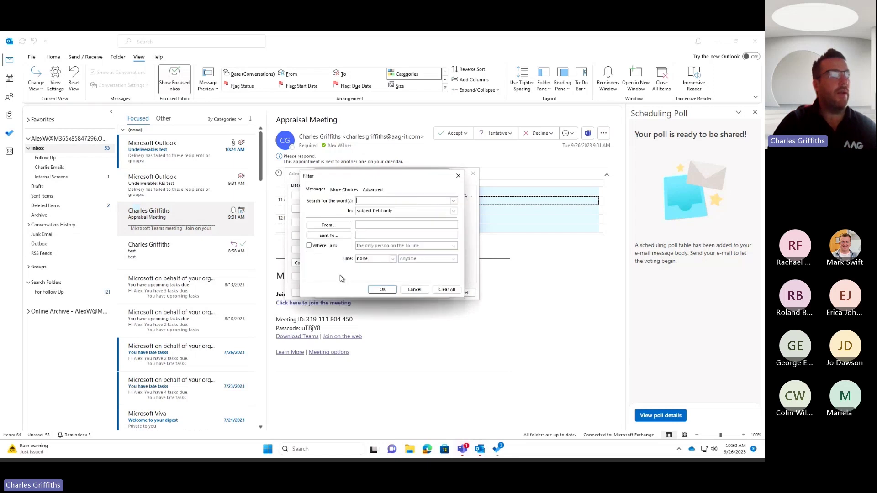
{"action": "left_click", "coordinate": [336, 226]}
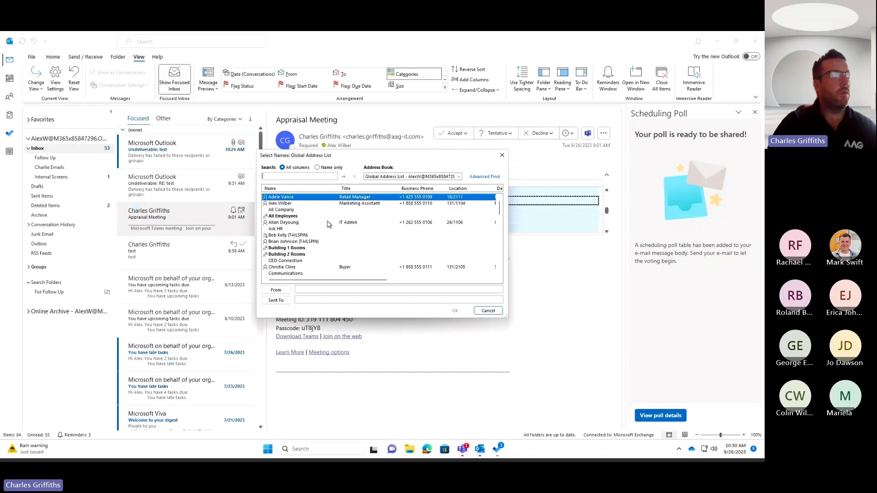
{"action": "left_click", "coordinate": [488, 311]}
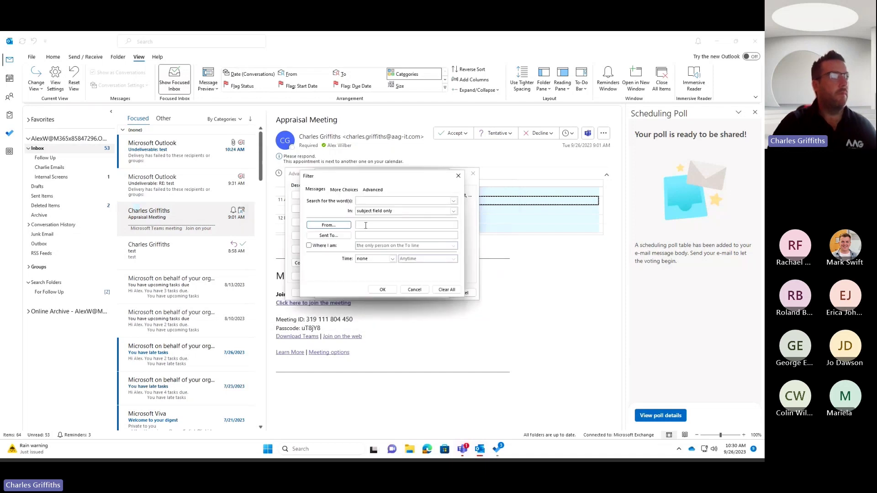
{"action": "left_click", "coordinate": [365, 225]}
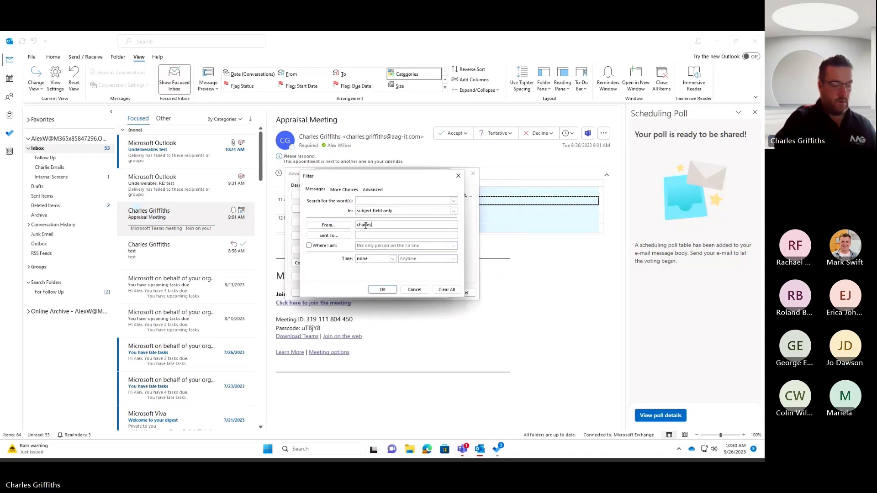
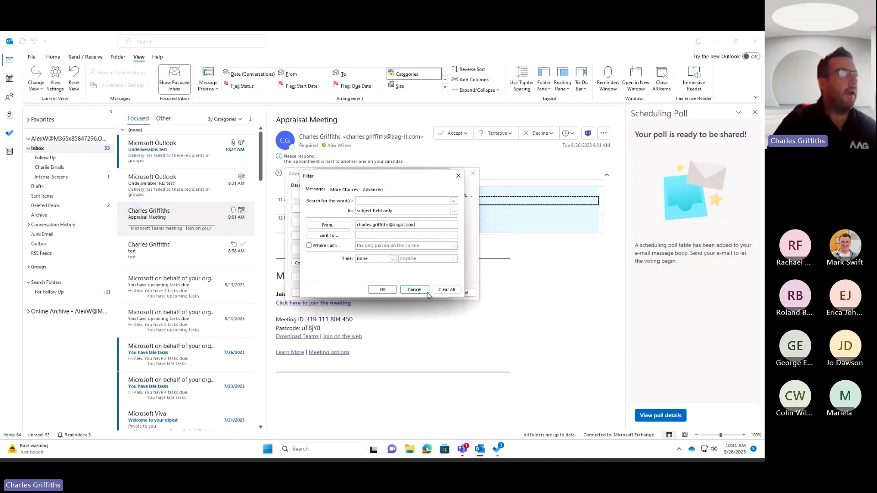
{"action": "left_click", "coordinate": [383, 290]}
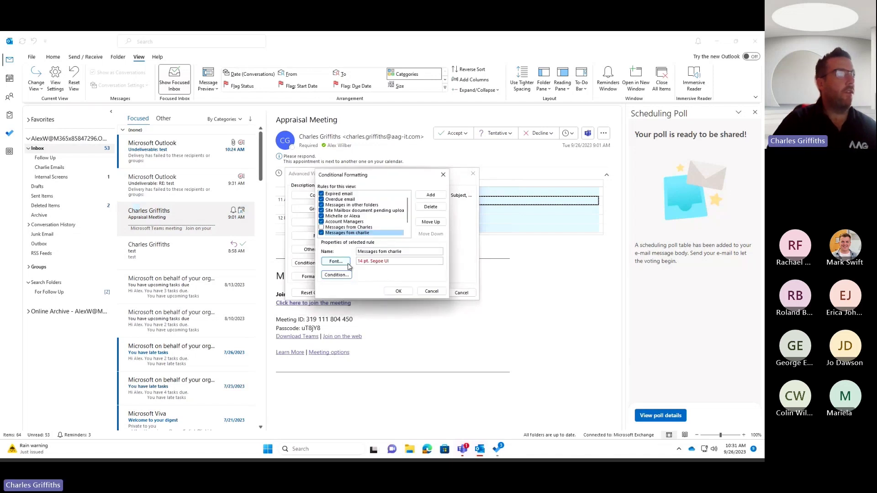
{"action": "left_click", "coordinate": [343, 275]}
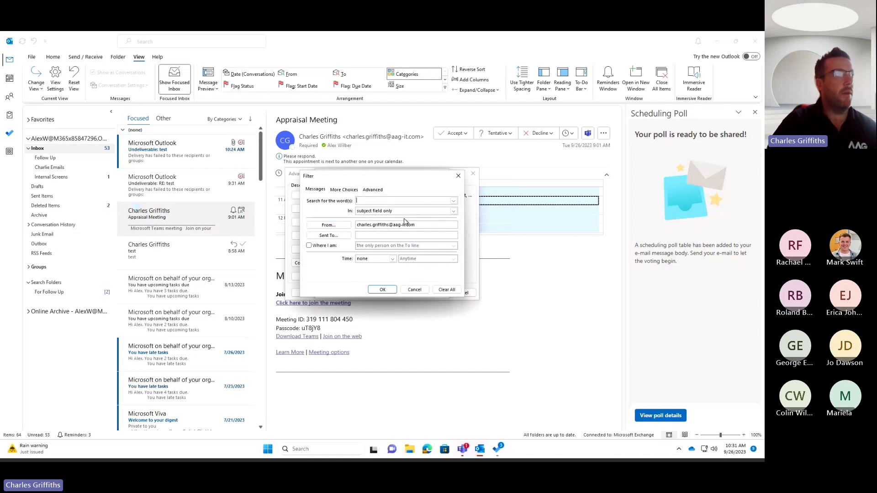
{"action": "left_click", "coordinate": [384, 291]}
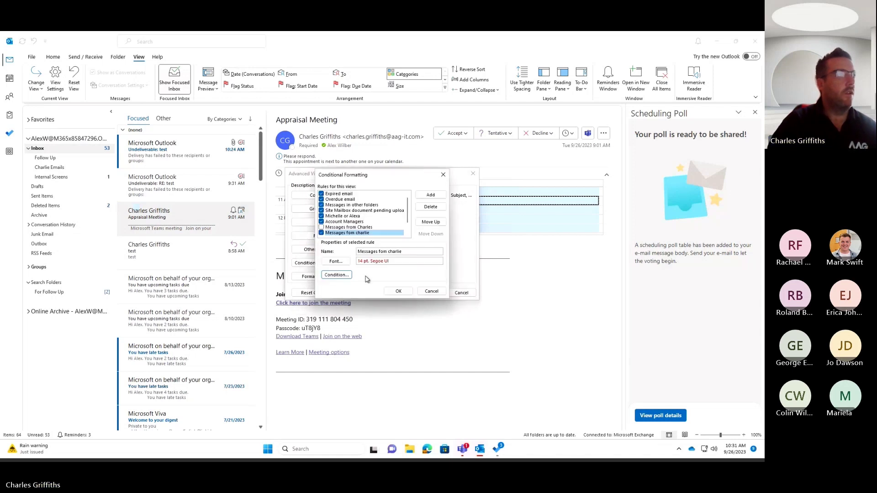
Confirm the big red font and save the conditional formatting rules.
{"action": "left_click", "coordinate": [347, 262]}
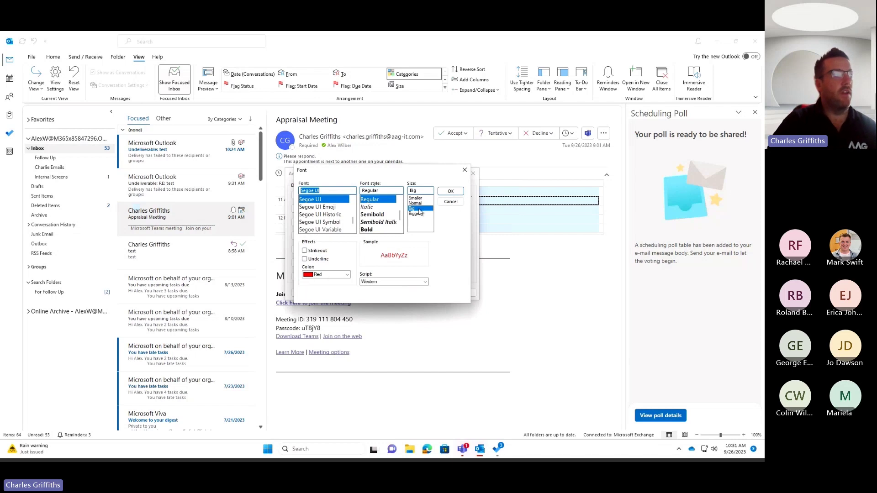
{"action": "left_click", "coordinate": [449, 192]}
{"action": "left_click", "coordinate": [398, 291]}
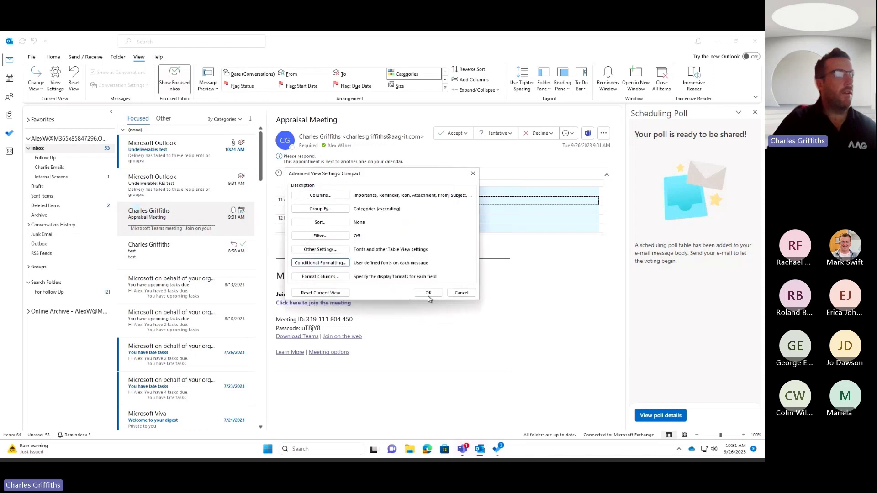
Apply the new red-text rule to the inbox's Compact view.
{"action": "left_click", "coordinate": [428, 294]}
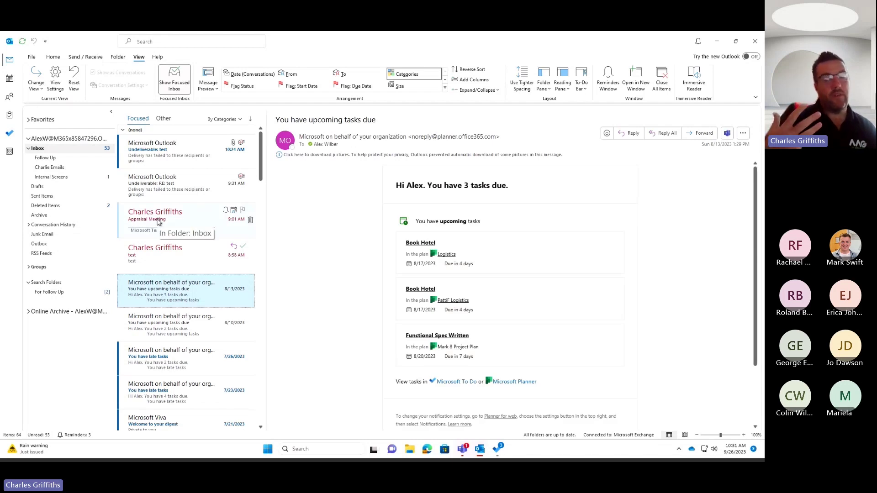
Reopen the view's conditional formatting rules and select the sender's rule.
{"action": "left_click", "coordinate": [55, 85]}
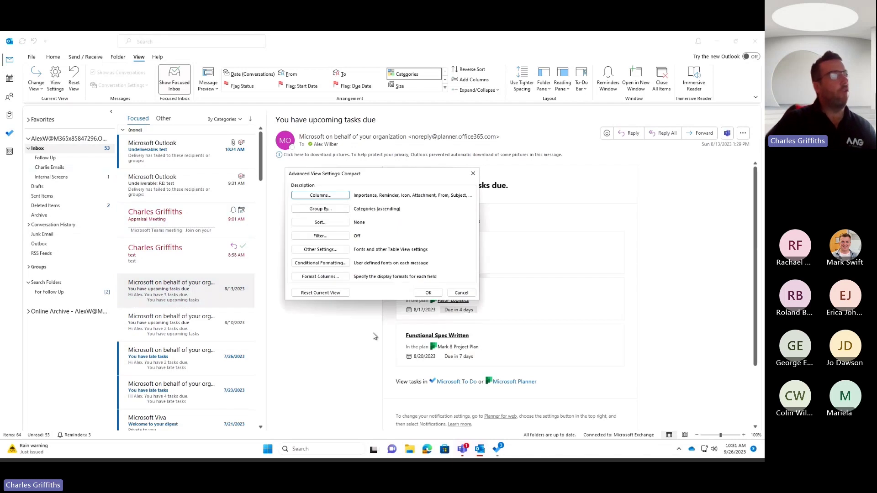
{"action": "left_click", "coordinate": [338, 264]}
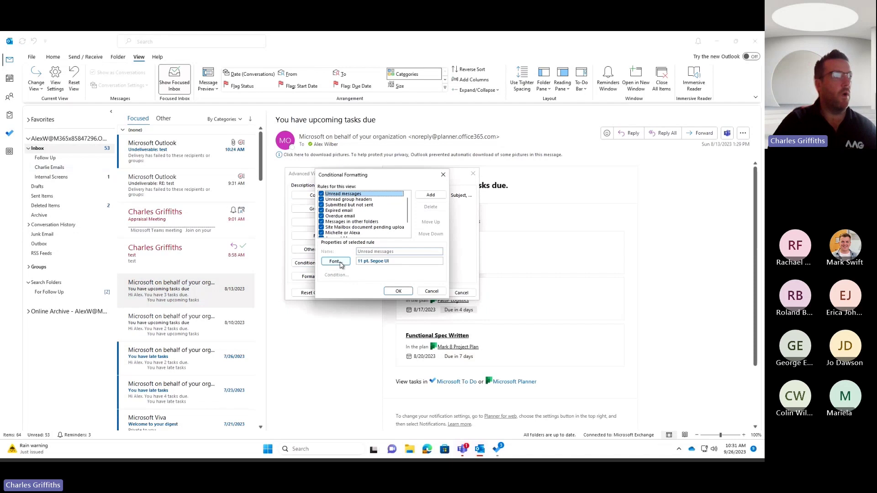
{"action": "scroll", "coordinate": [355, 240], "scroll_direction": "down", "scroll_amount": 1}
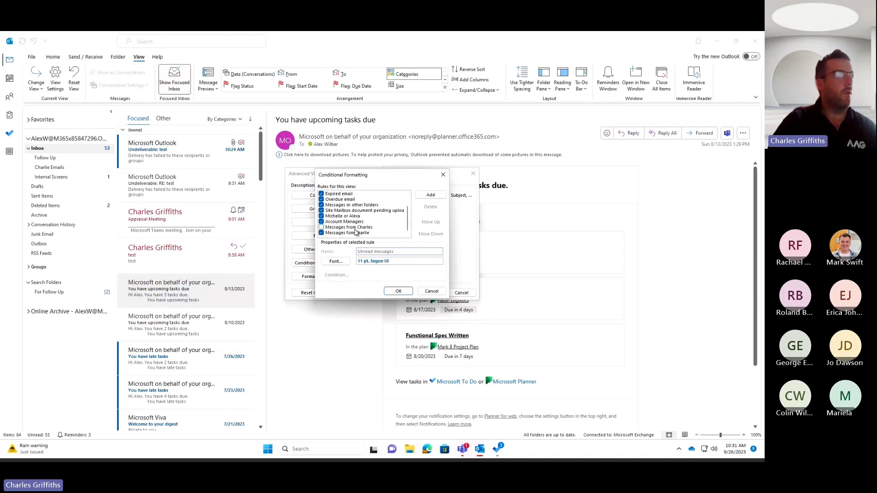
{"action": "left_click", "coordinate": [355, 233]}
Review the rule's Advanced and More Choices filter options, closing without changes.
{"action": "left_click", "coordinate": [337, 275]}
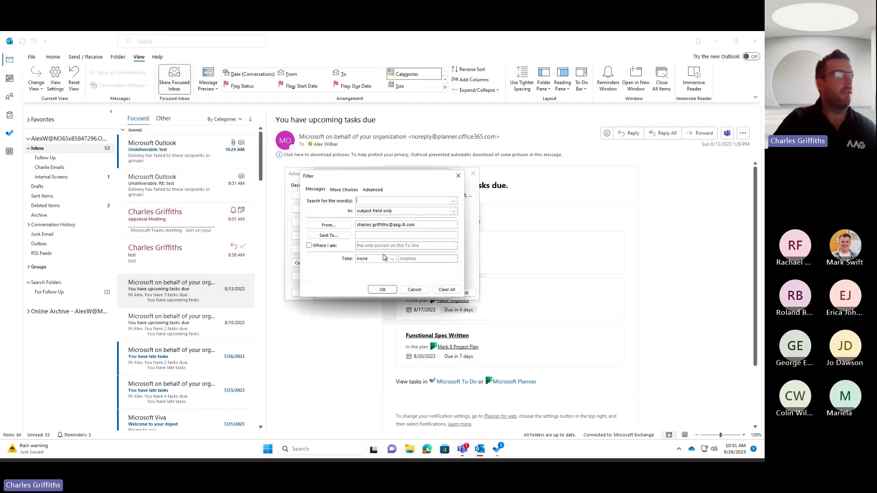
{"action": "left_click", "coordinate": [371, 190]}
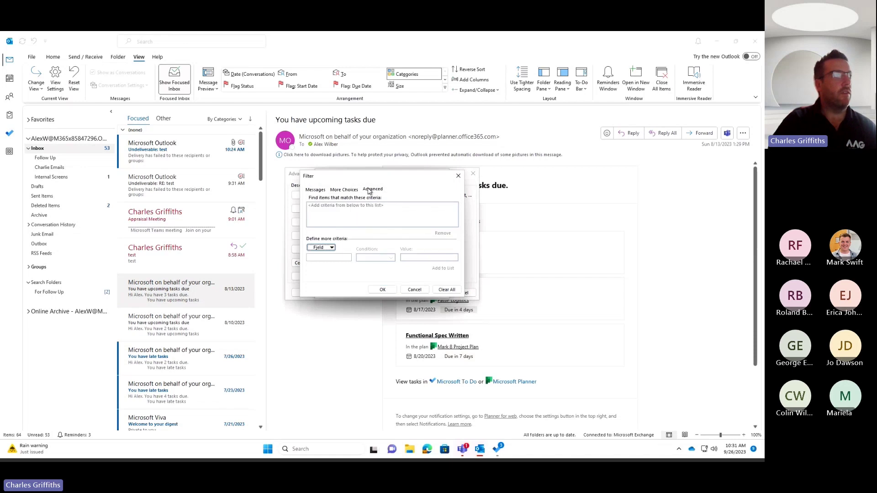
{"action": "left_click", "coordinate": [331, 248]}
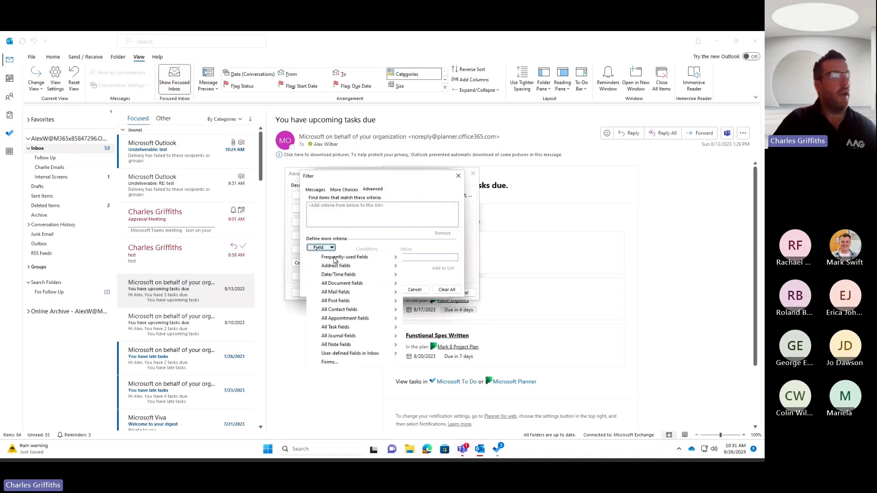
{"action": "mouse_move", "coordinate": [338, 266]}
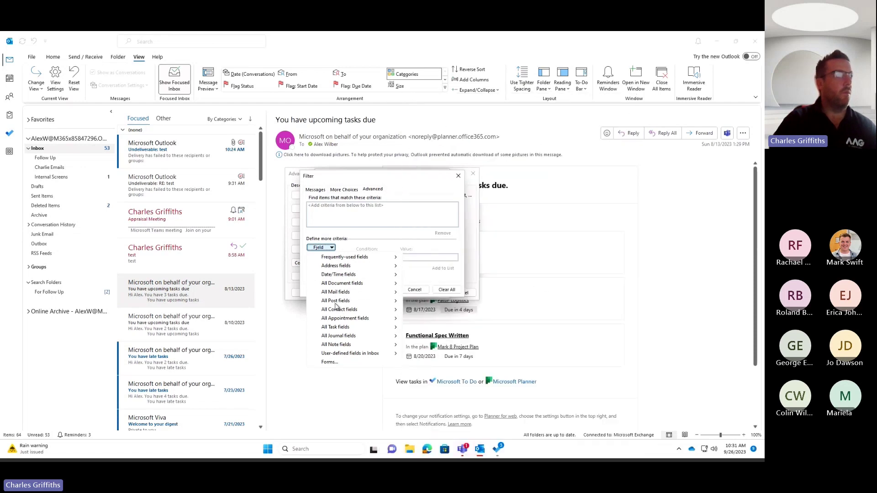
{"action": "mouse_move", "coordinate": [343, 329]}
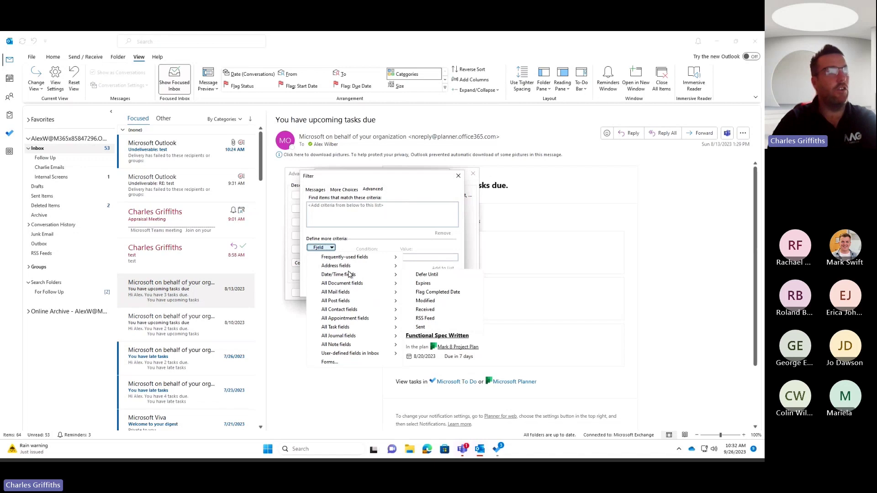
{"action": "left_click", "coordinate": [343, 189]}
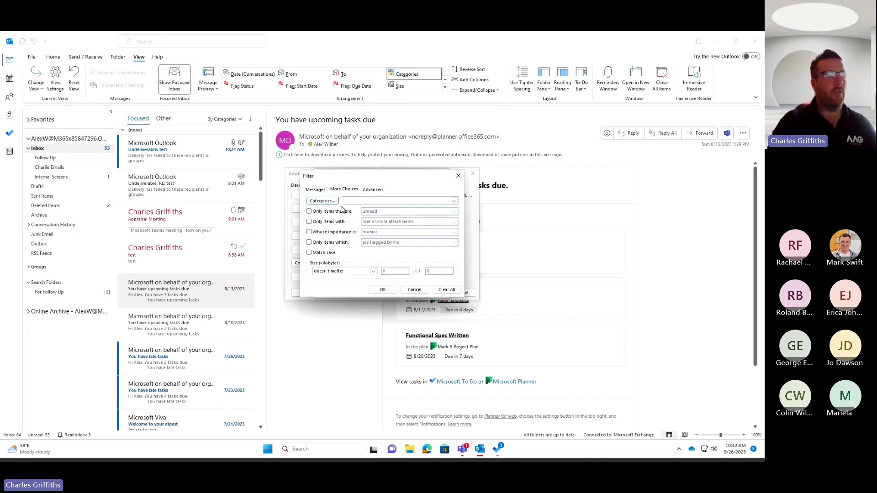
{"action": "left_click", "coordinate": [458, 175]}
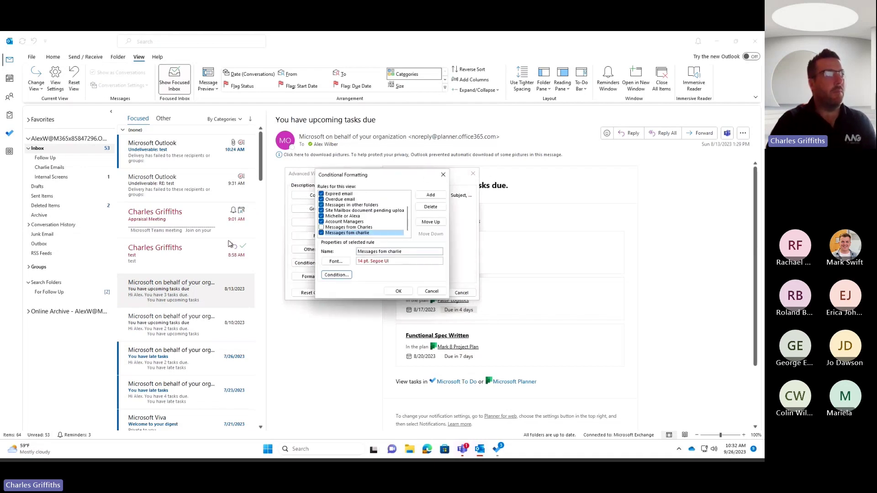